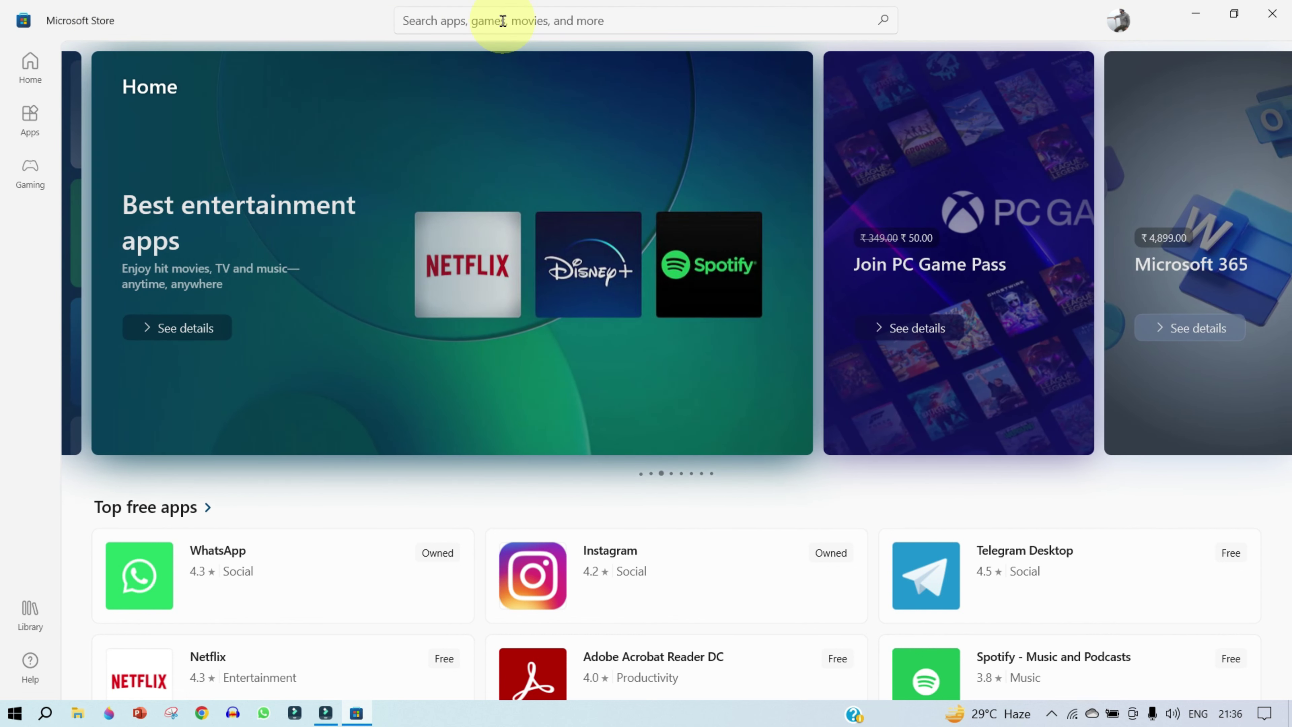
View the Telegram Desktop page in the Microsoft Store, and close the store
{"action": "left_click", "coordinate": [1059, 567]}
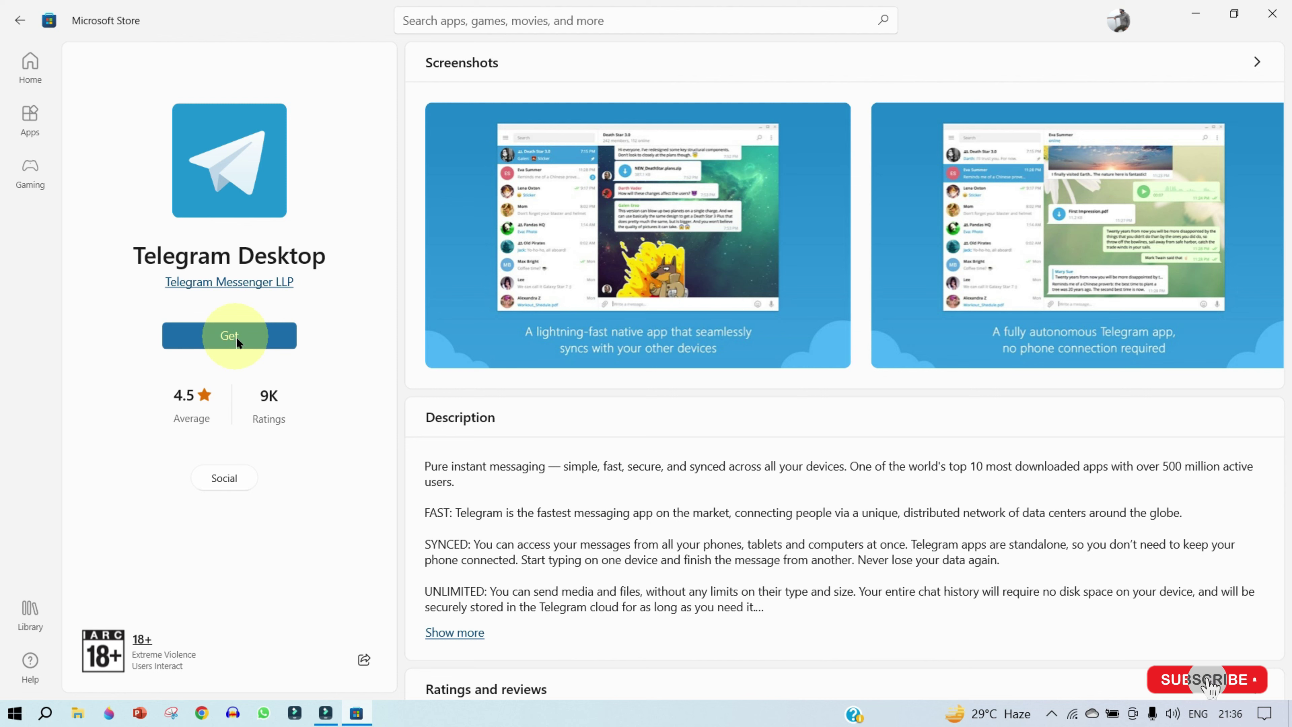
{"action": "left_click", "coordinate": [1272, 13]}
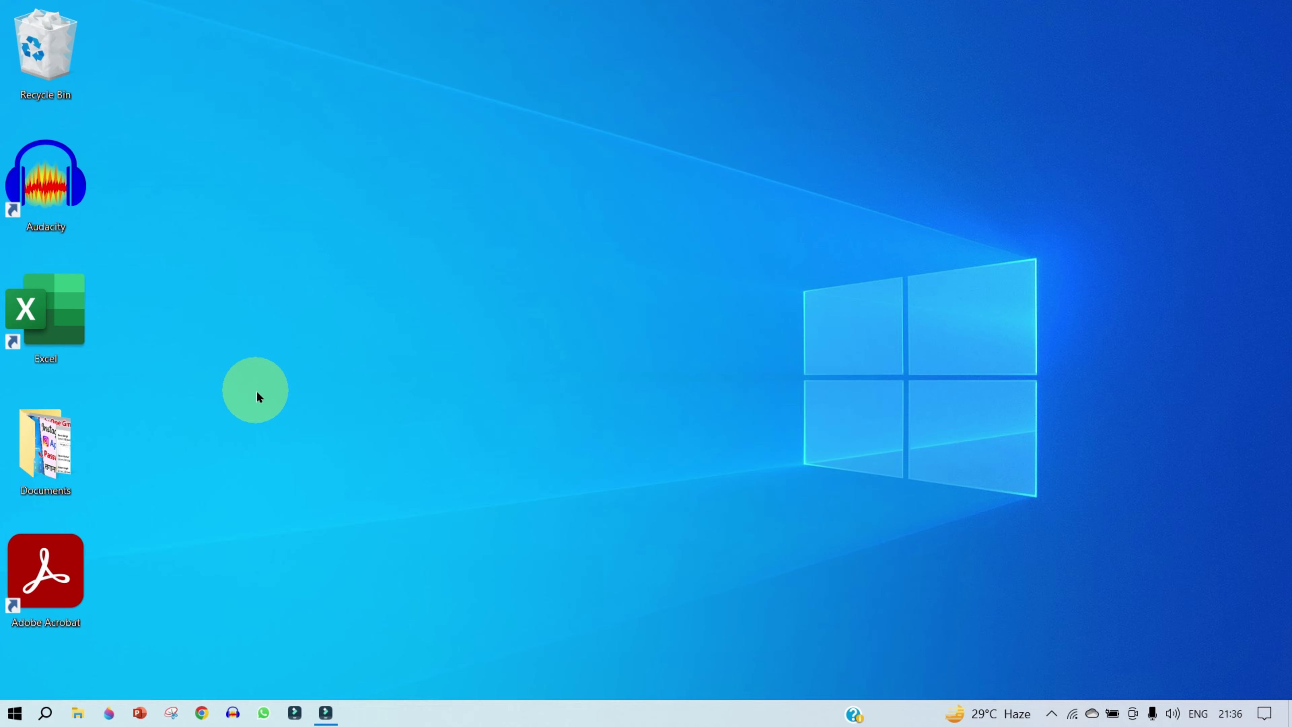
Look for WhatsApp among the installed apps in the Apps & features settings, and minimise the window
{"action": "left_click", "coordinate": [47, 713]}
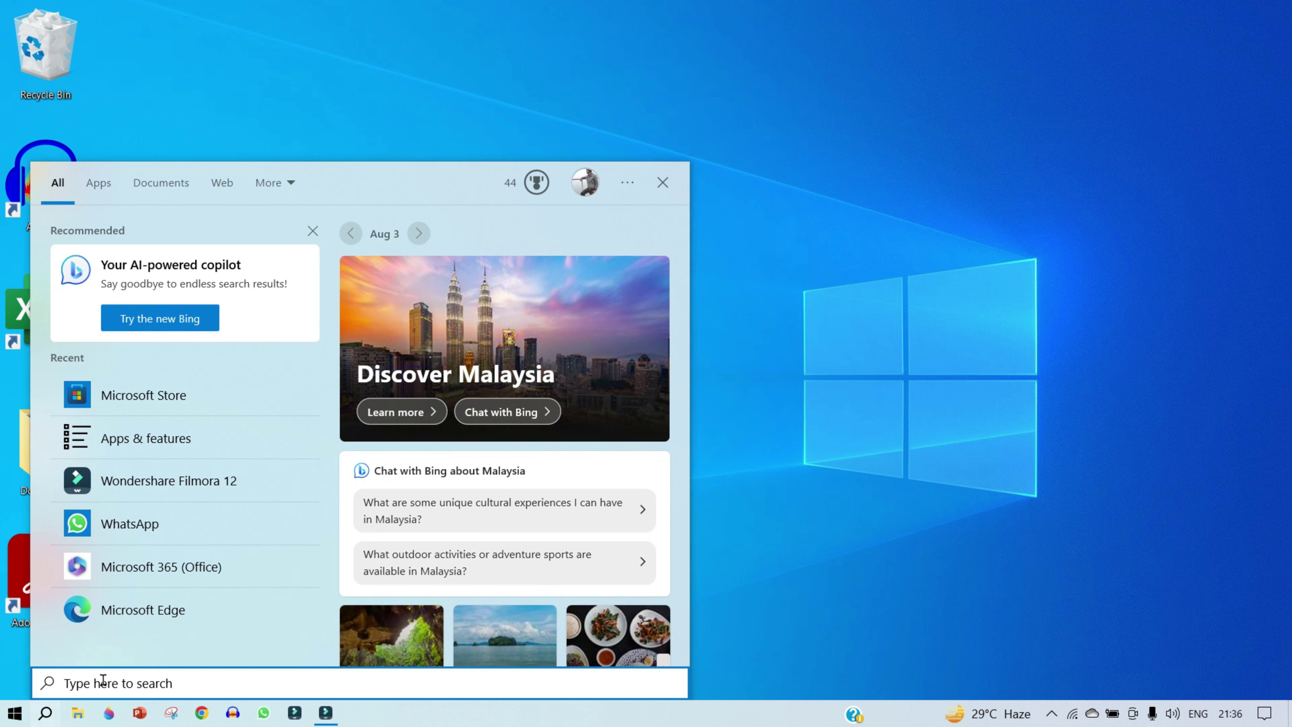
{"action": "left_click", "coordinate": [165, 438]}
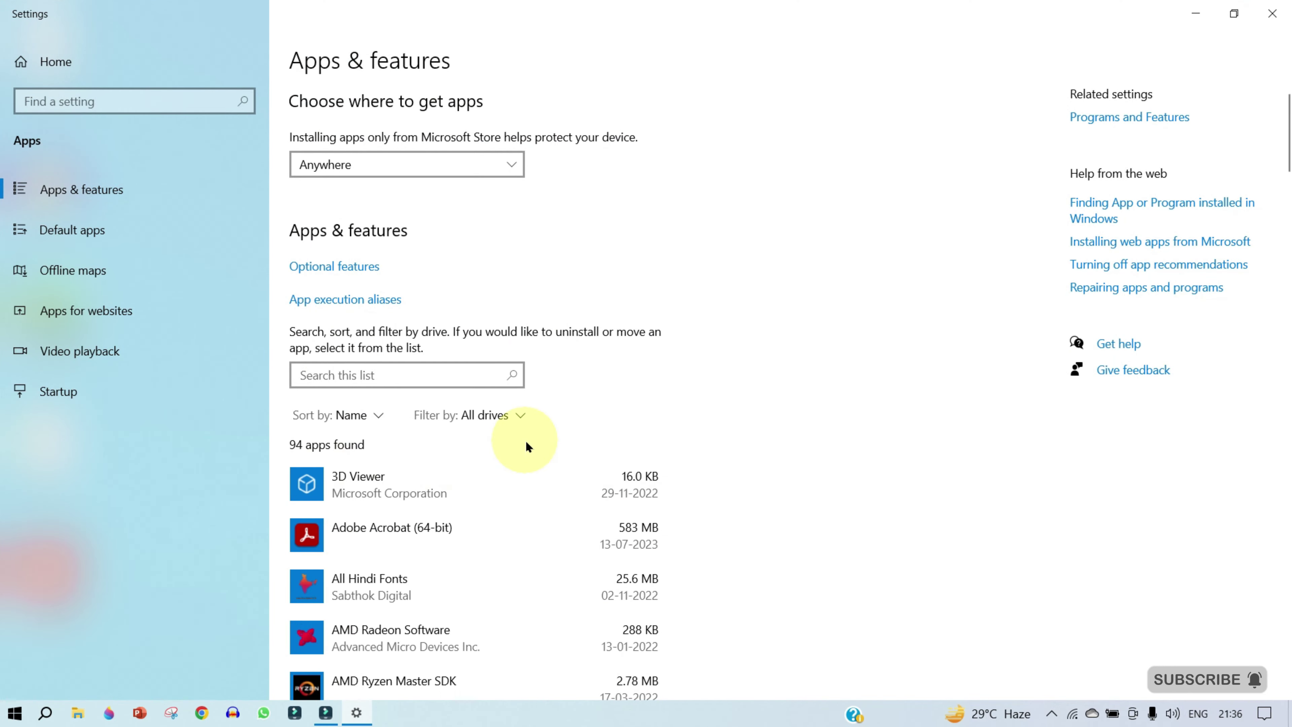
{"action": "scroll", "coordinate": [526, 441], "scroll_direction": "down", "scroll_amount": 13}
{"action": "scroll", "coordinate": [525, 440], "scroll_direction": "down", "scroll_amount": 20}
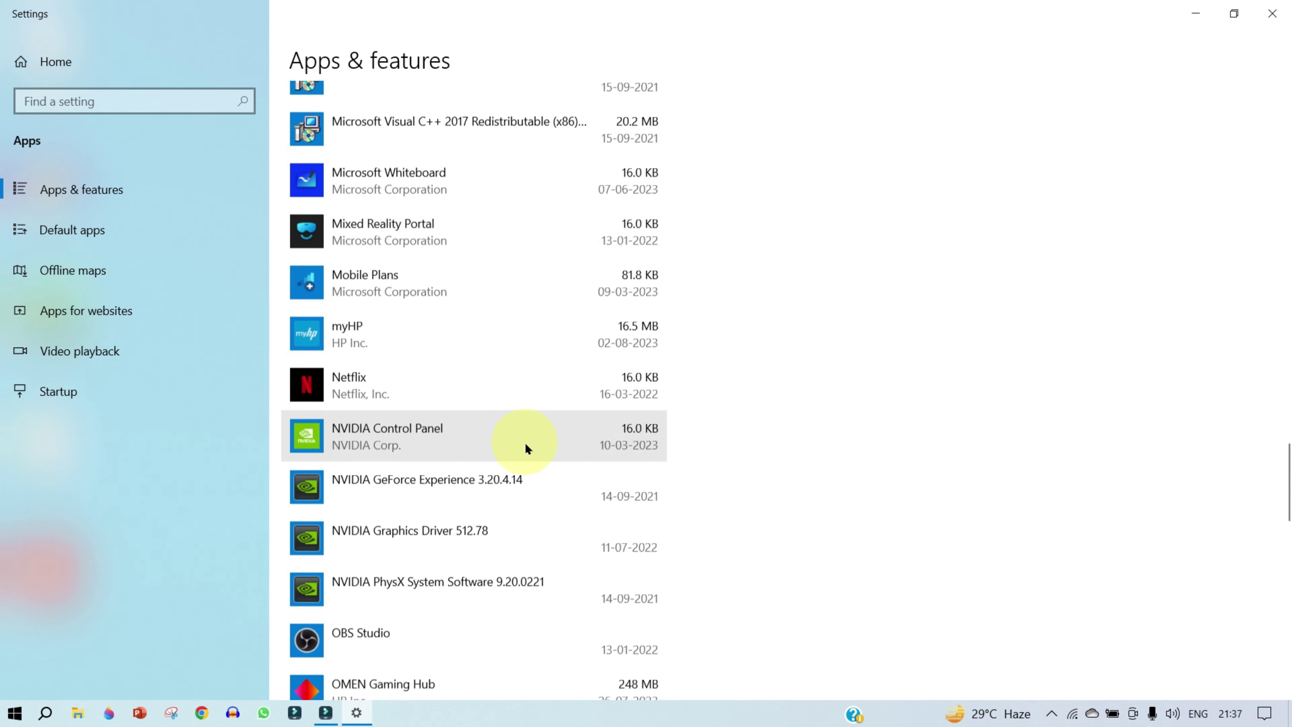
{"action": "scroll", "coordinate": [525, 442], "scroll_direction": "down", "scroll_amount": 20}
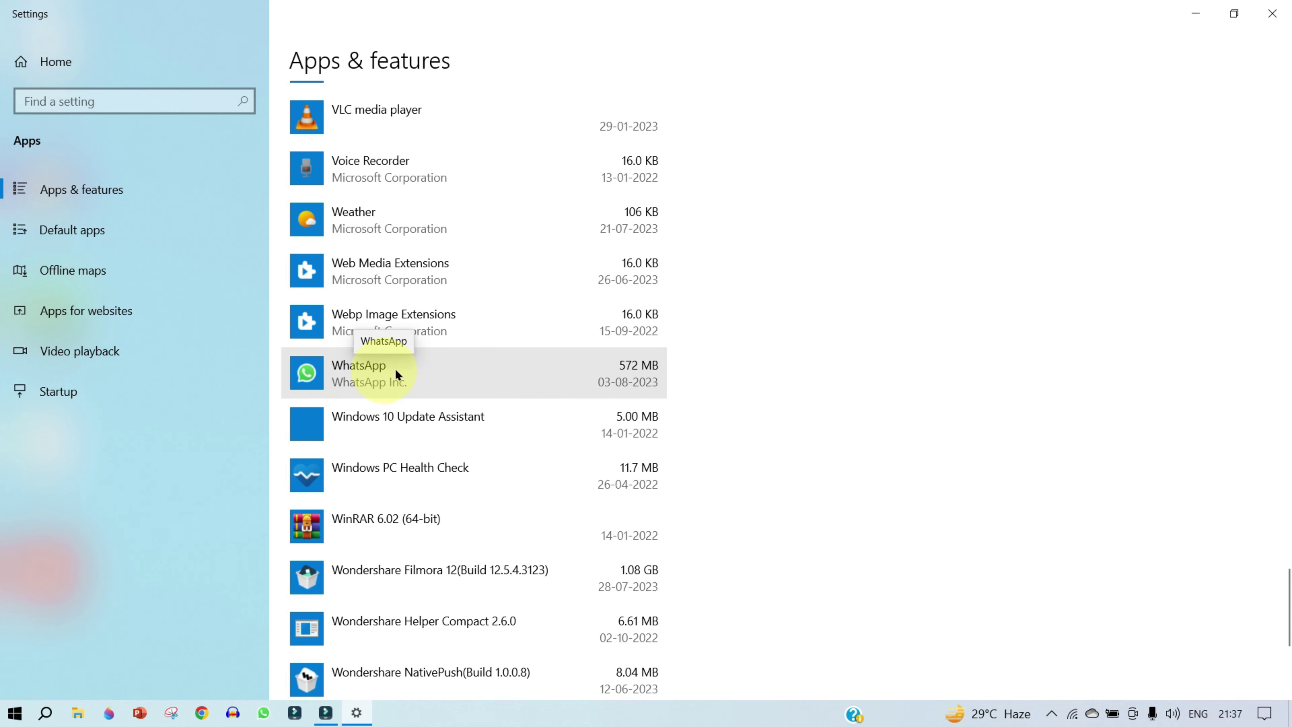
{"action": "left_click", "coordinate": [1195, 12]}
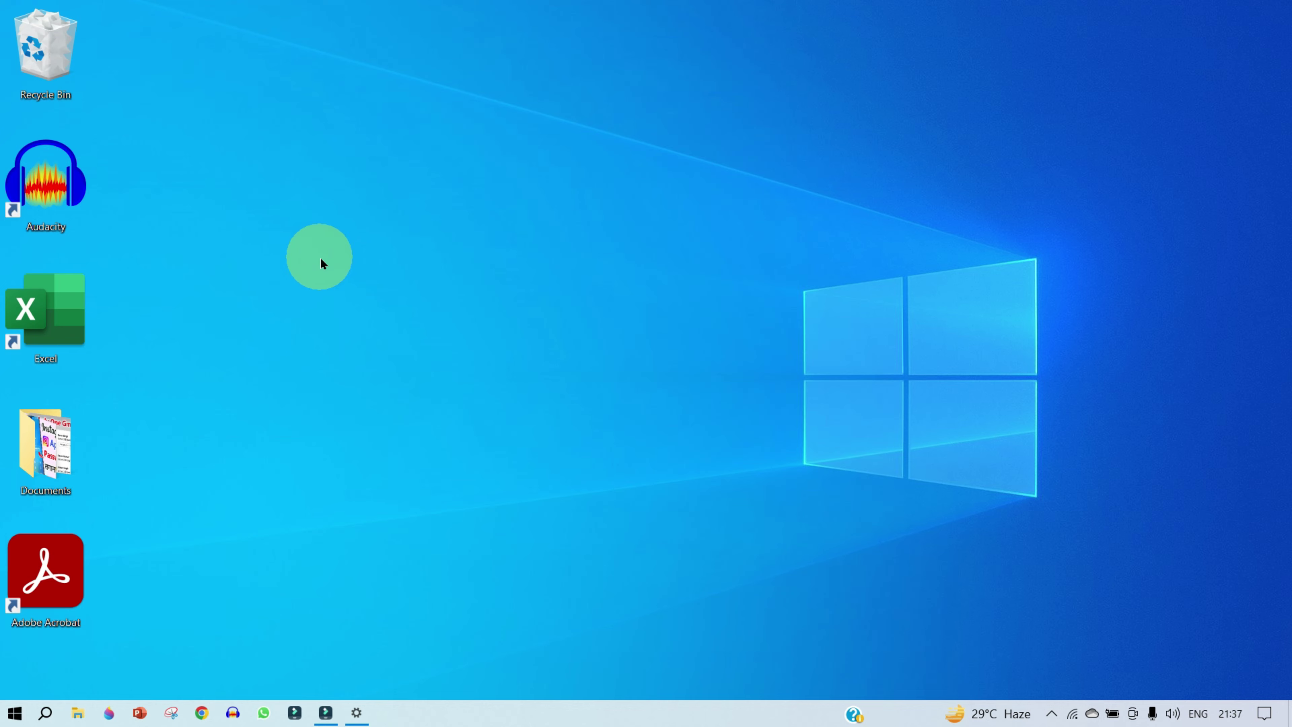
Check the Show desktop icons option in the desktop's view options
{"action": "right_click", "coordinate": [321, 263]}
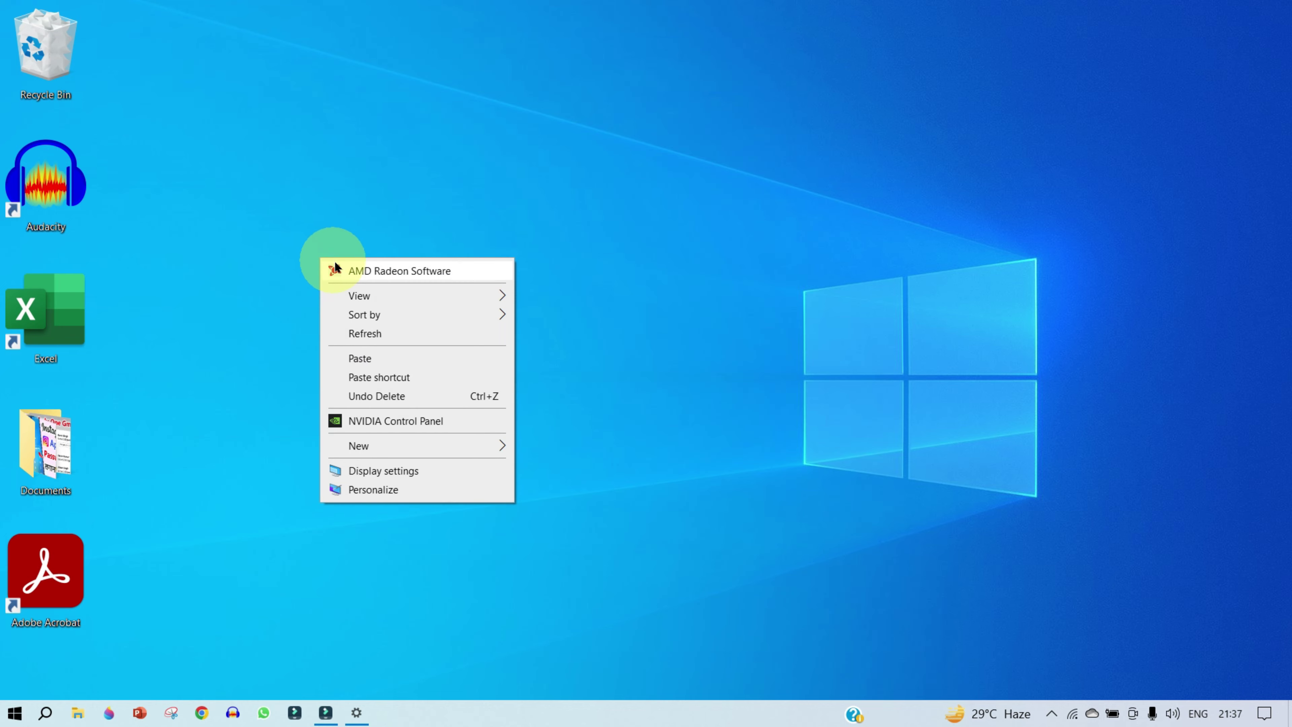
{"action": "left_click", "coordinate": [383, 296]}
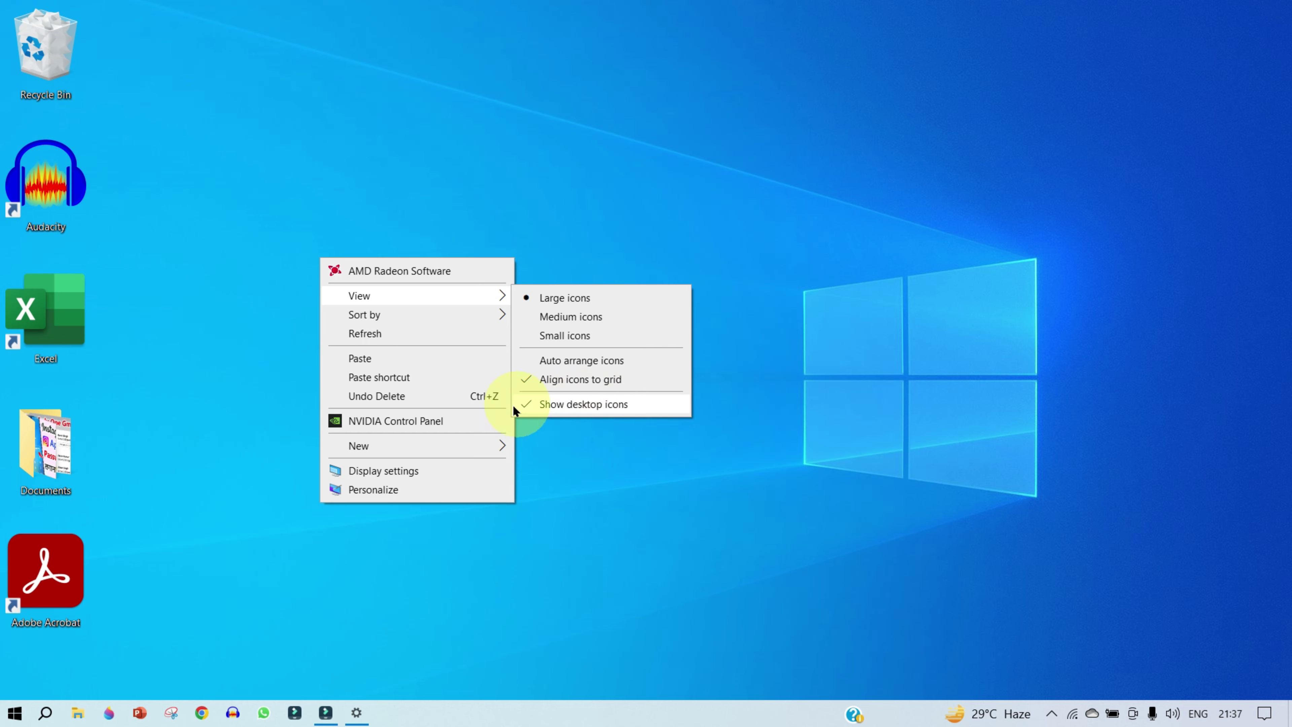
{"action": "left_click", "coordinate": [526, 406]}
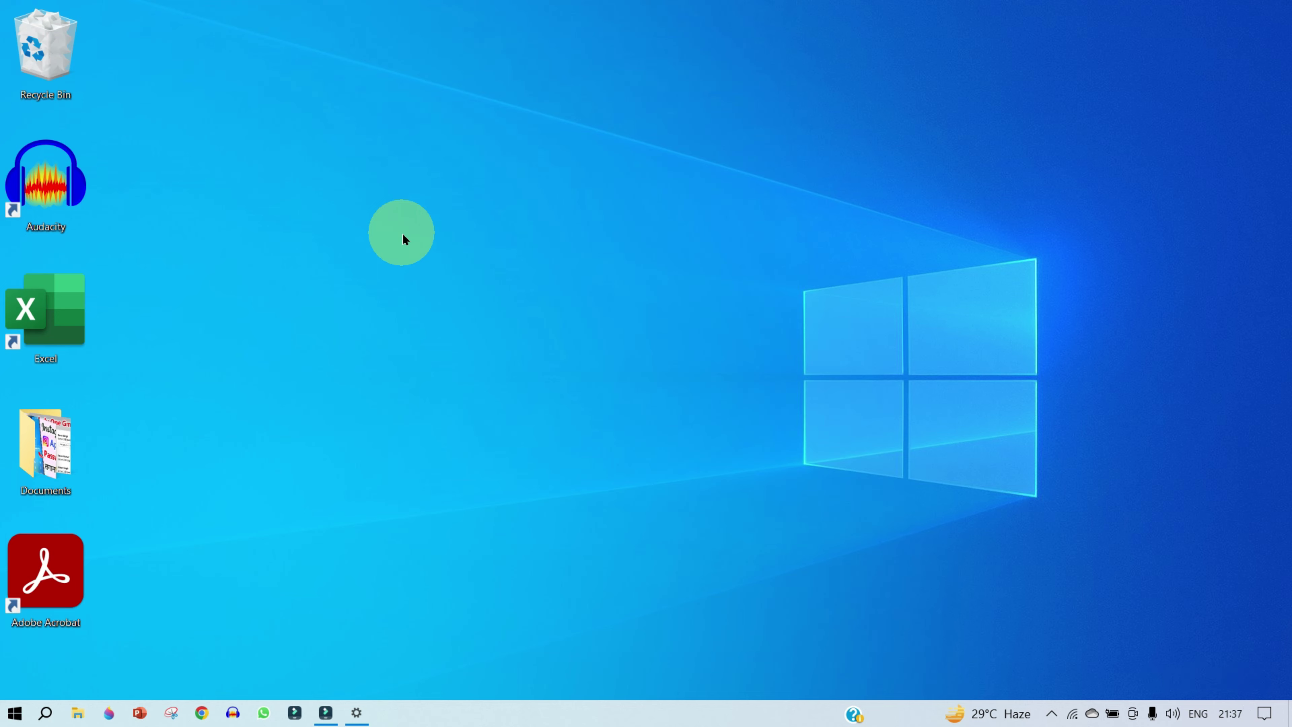
Add the Computer, User's Files, Network and Control Panel icons to the desktop through the Desktop icon settings in Themes
{"action": "right_click", "coordinate": [403, 235]}
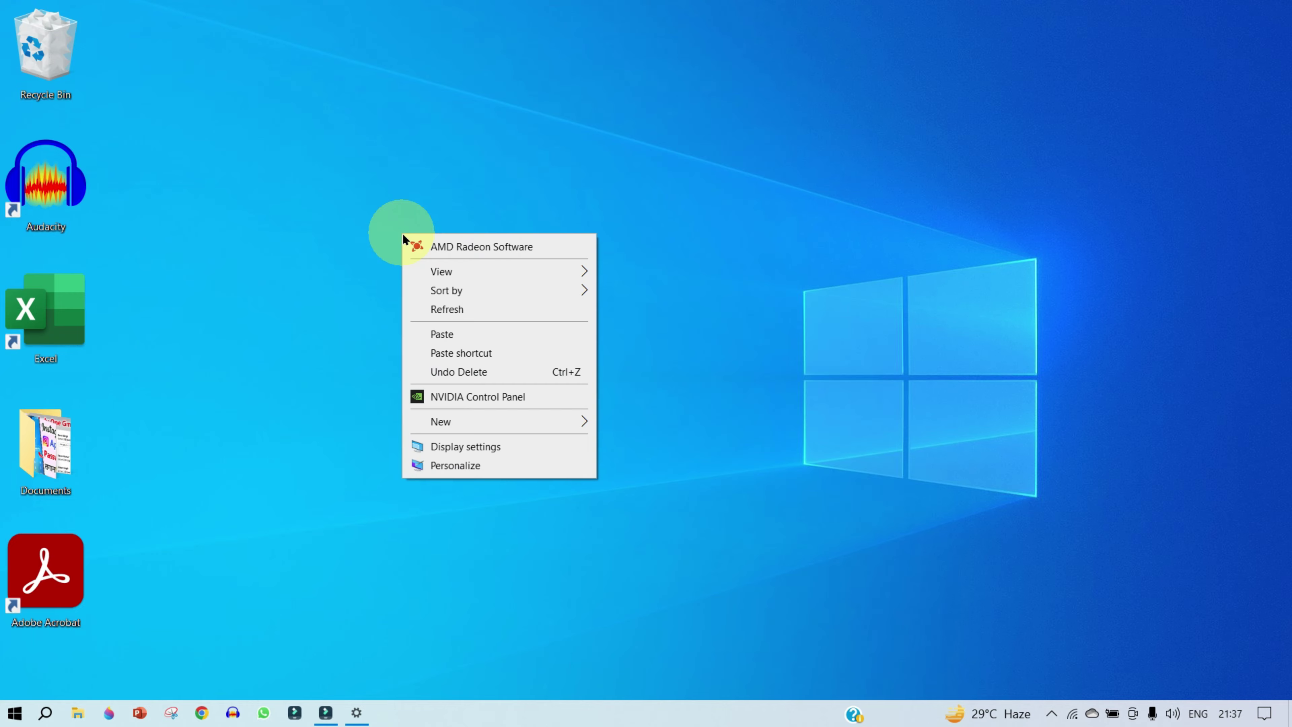
{"action": "left_click", "coordinate": [468, 466]}
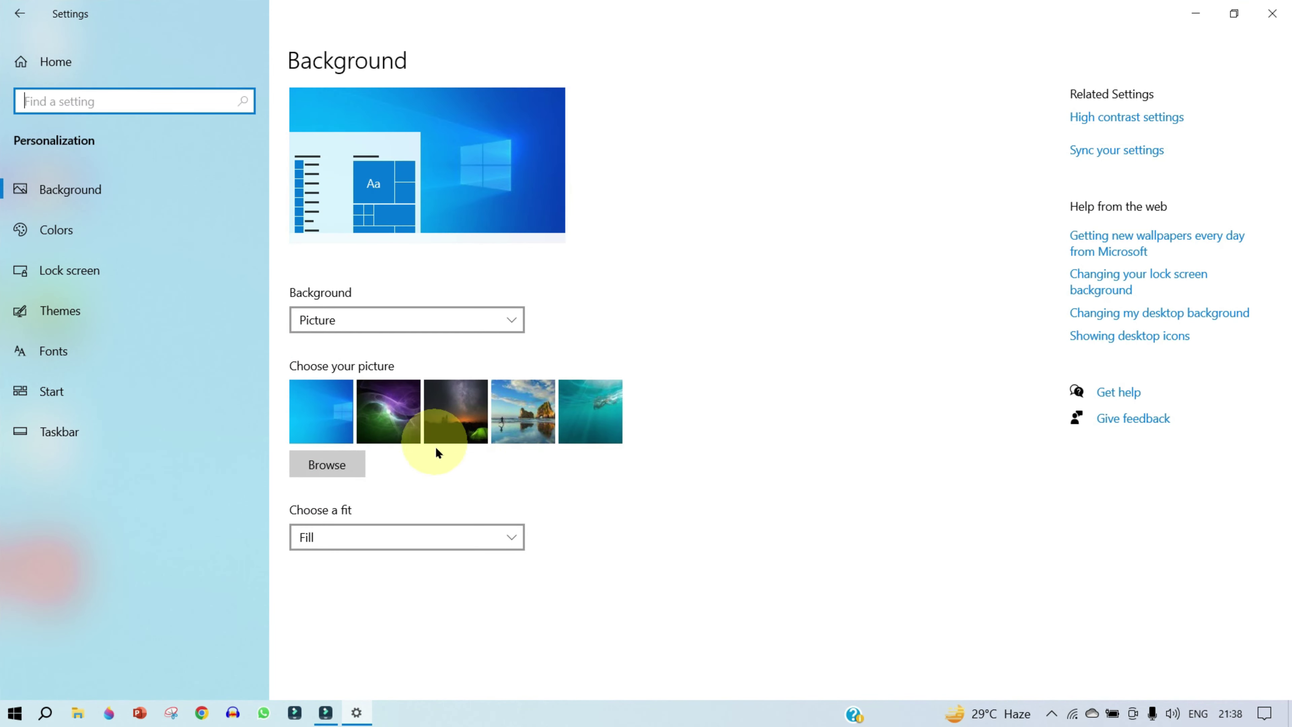
{"action": "left_click", "coordinate": [98, 311]}
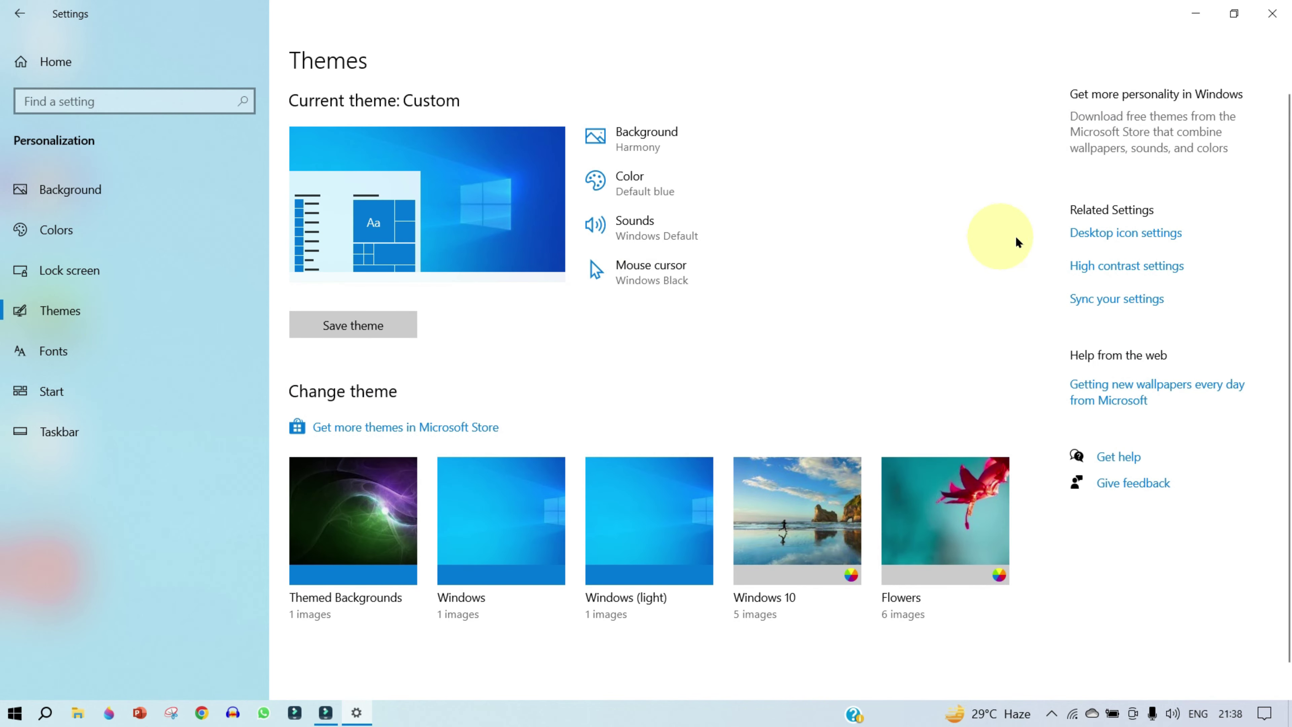
{"action": "left_click", "coordinate": [1124, 239]}
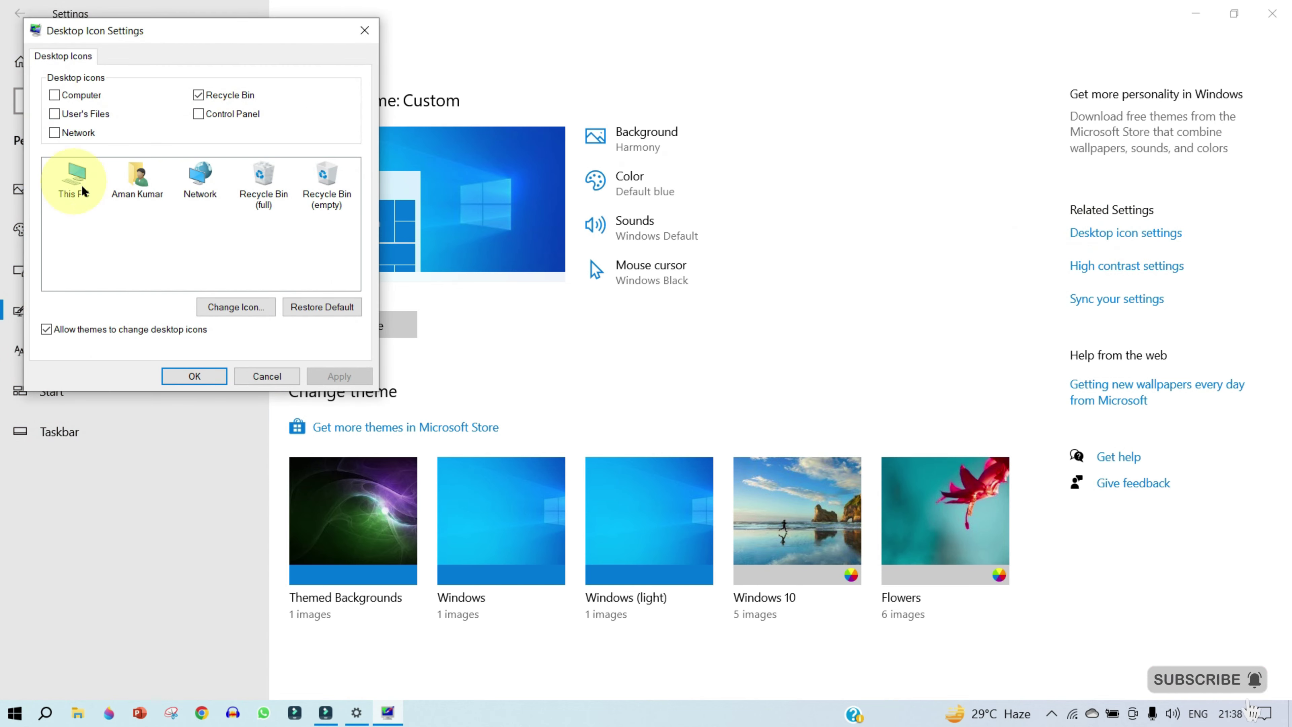
{"action": "left_click", "coordinate": [55, 95]}
{"action": "left_click", "coordinate": [53, 113]}
{"action": "left_click", "coordinate": [54, 132]}
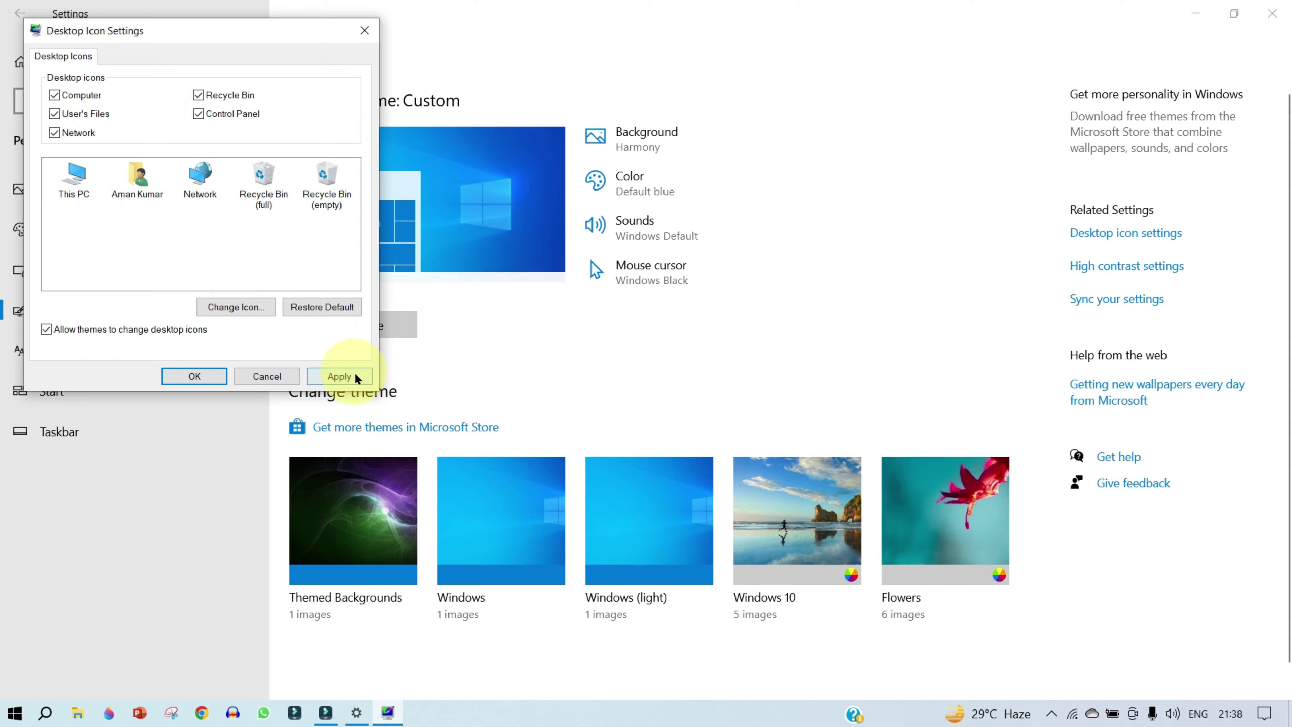
{"action": "left_click", "coordinate": [339, 376]}
{"action": "left_click", "coordinate": [198, 374]}
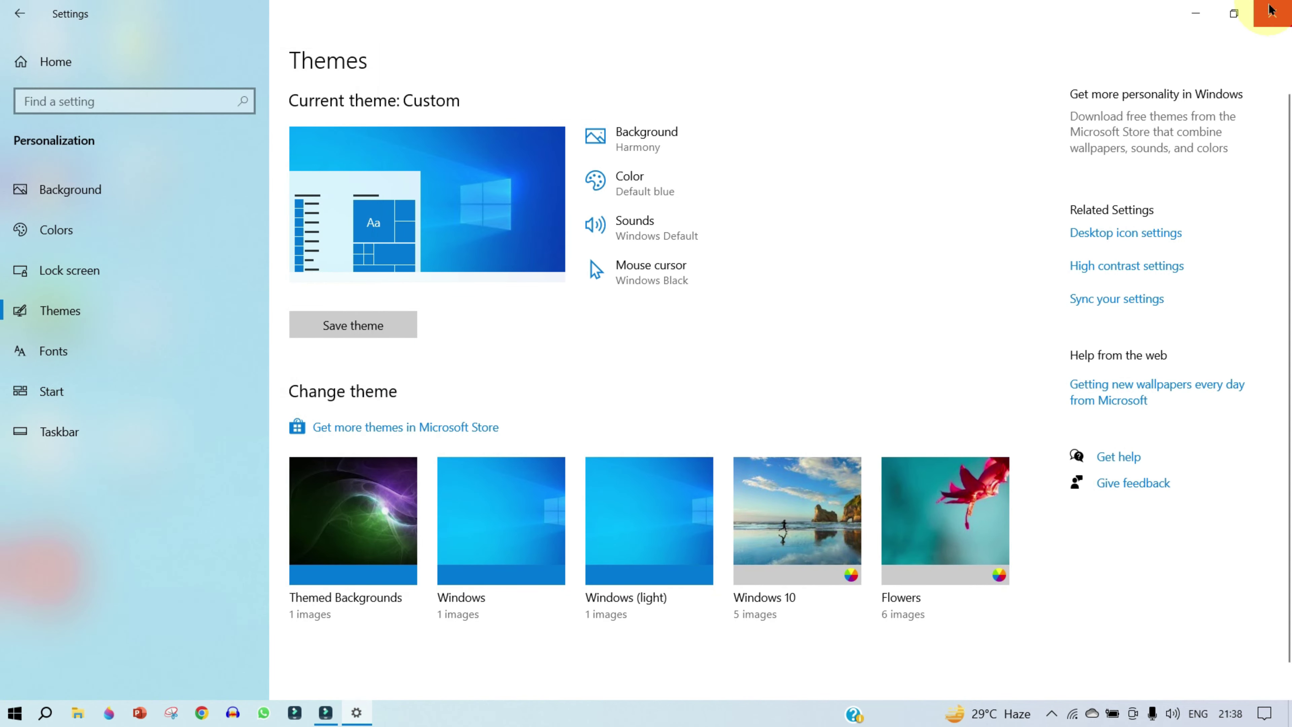
{"action": "left_click", "coordinate": [1272, 13]}
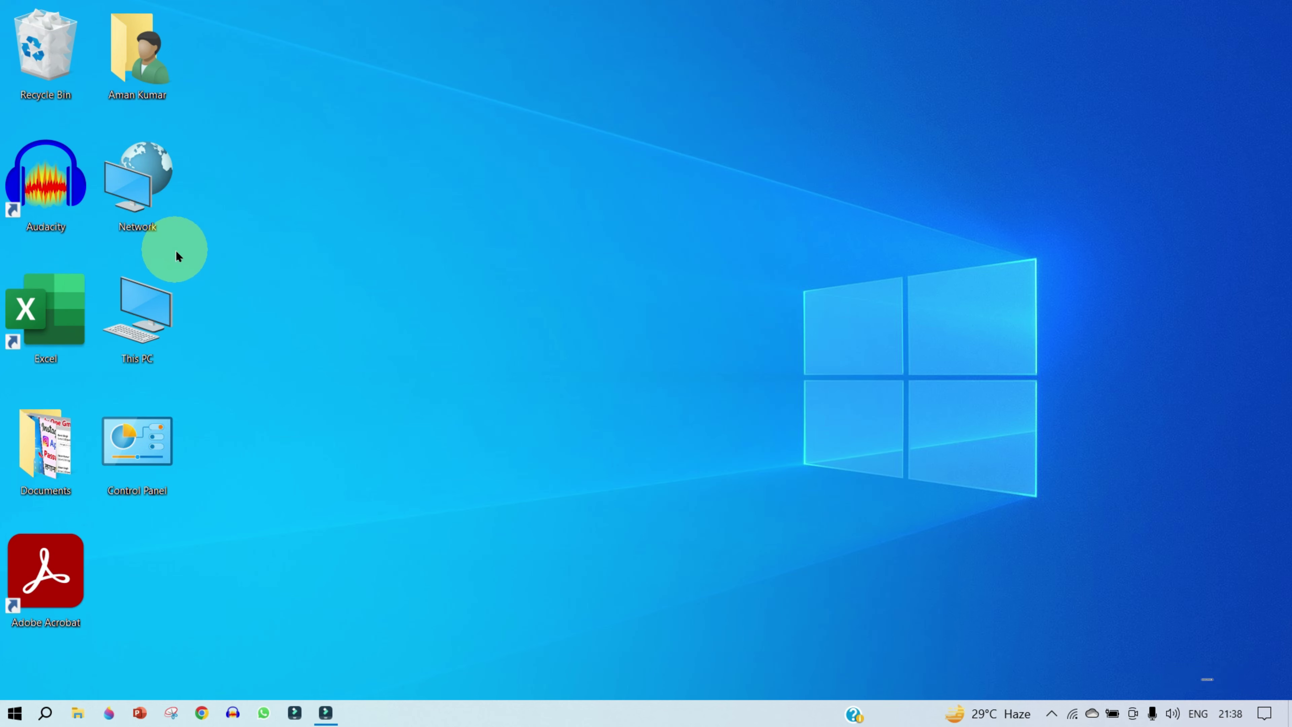
Look through the app list in the Start menu and close it
{"action": "left_click", "coordinate": [13, 713]}
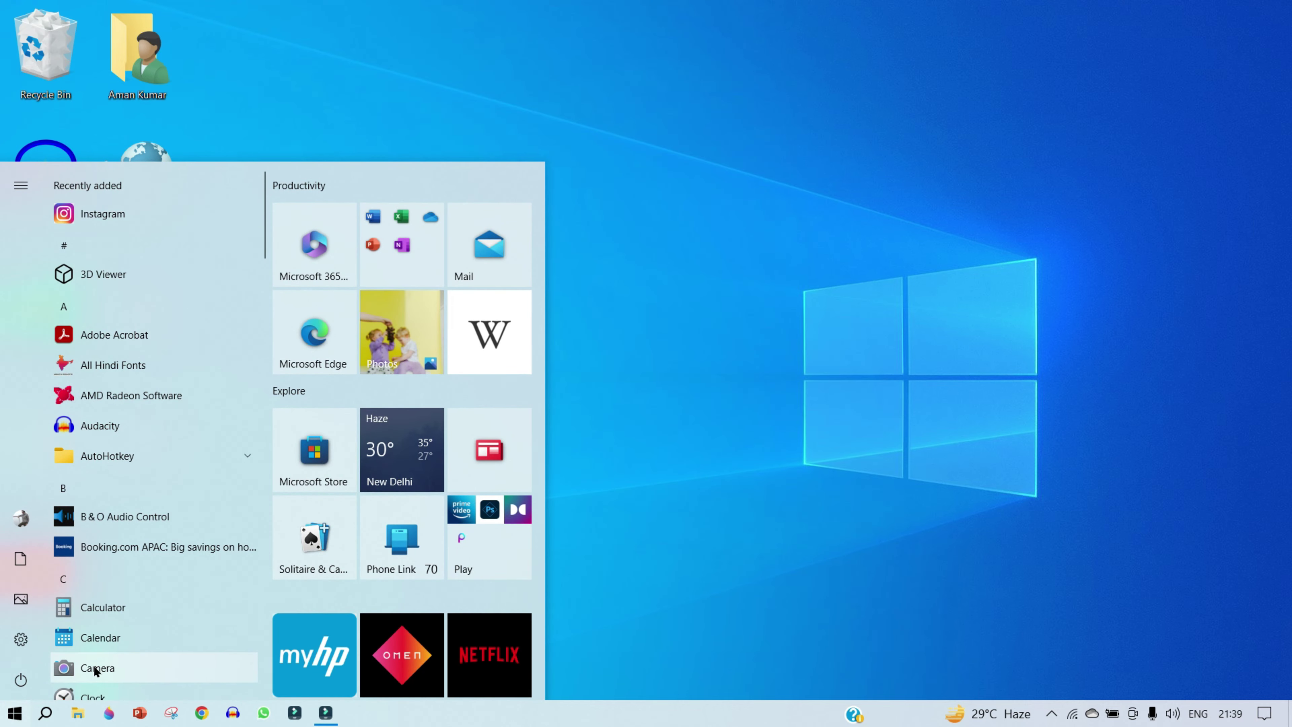
{"action": "mouse_move", "coordinate": [15, 222]}
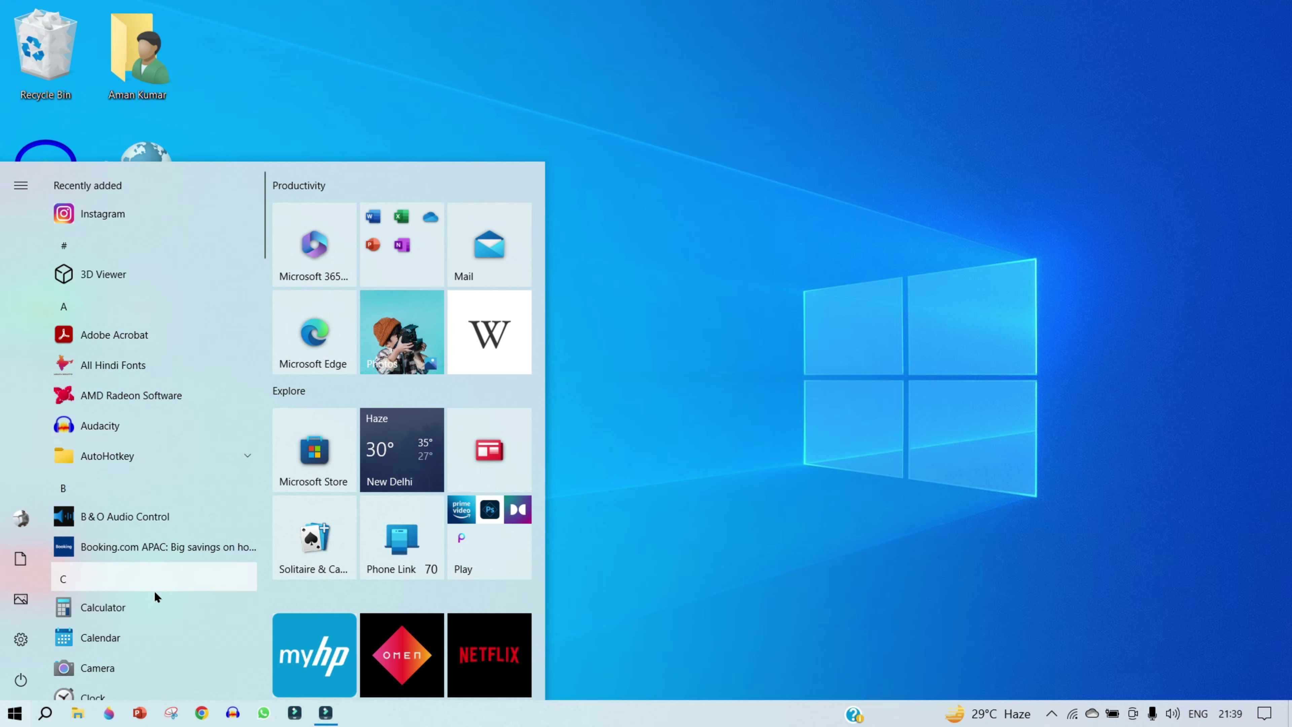
{"action": "scroll", "coordinate": [153, 580], "scroll_direction": "down", "scroll_amount": 10}
{"action": "left_click", "coordinate": [698, 284]}
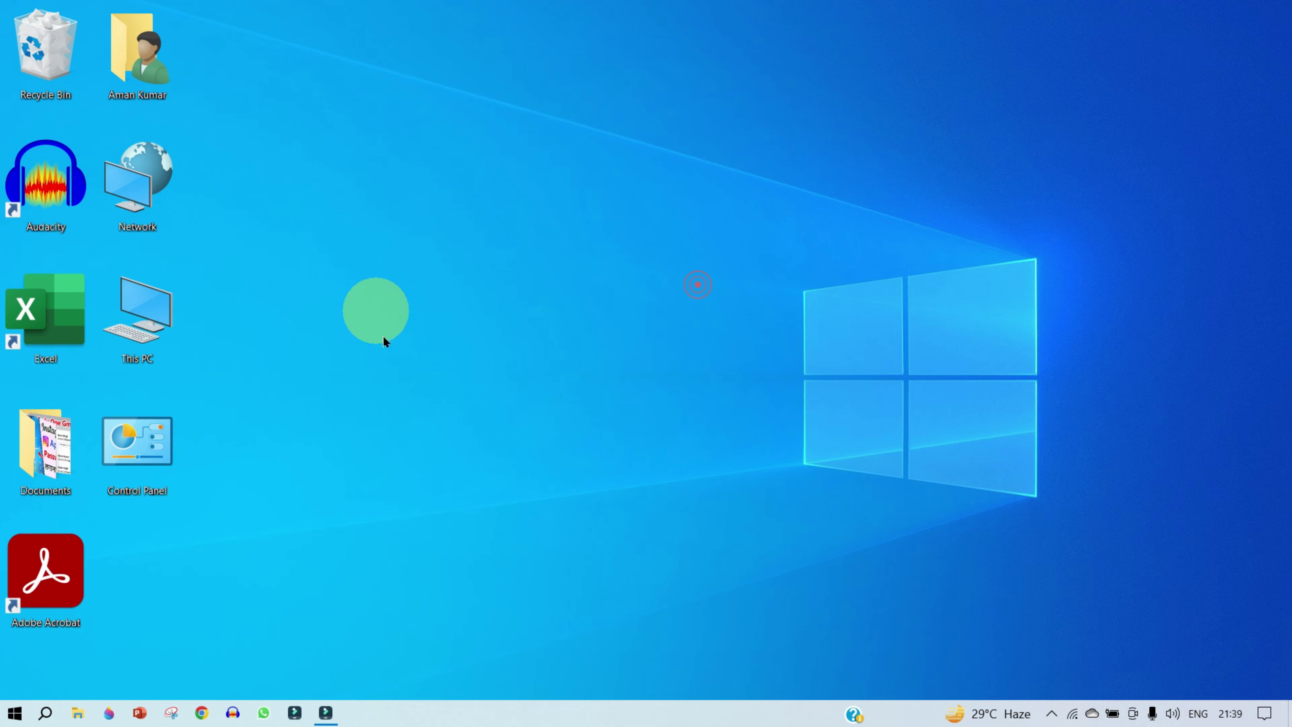
Check the Show app list in Start menu option in the Start personalization settings, and close Settings
{"action": "right_click", "coordinate": [565, 218]}
{"action": "left_click", "coordinate": [631, 452]}
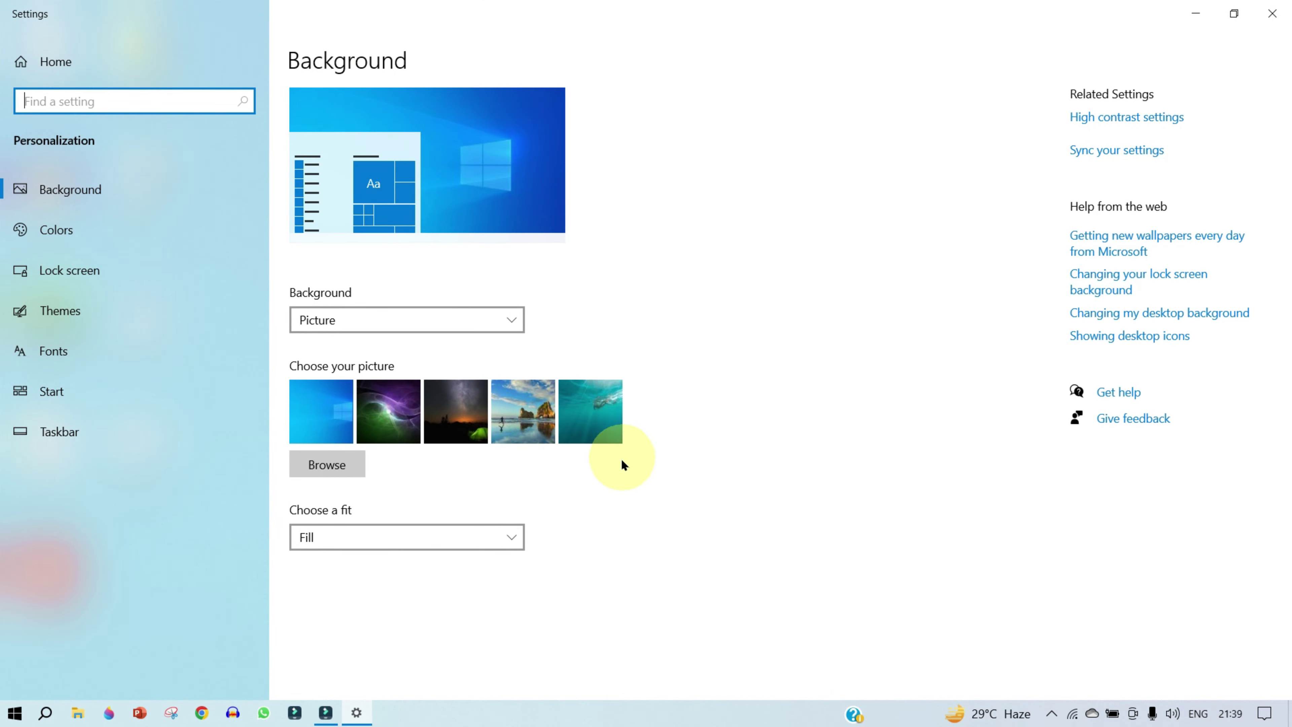
{"action": "left_click", "coordinate": [86, 392]}
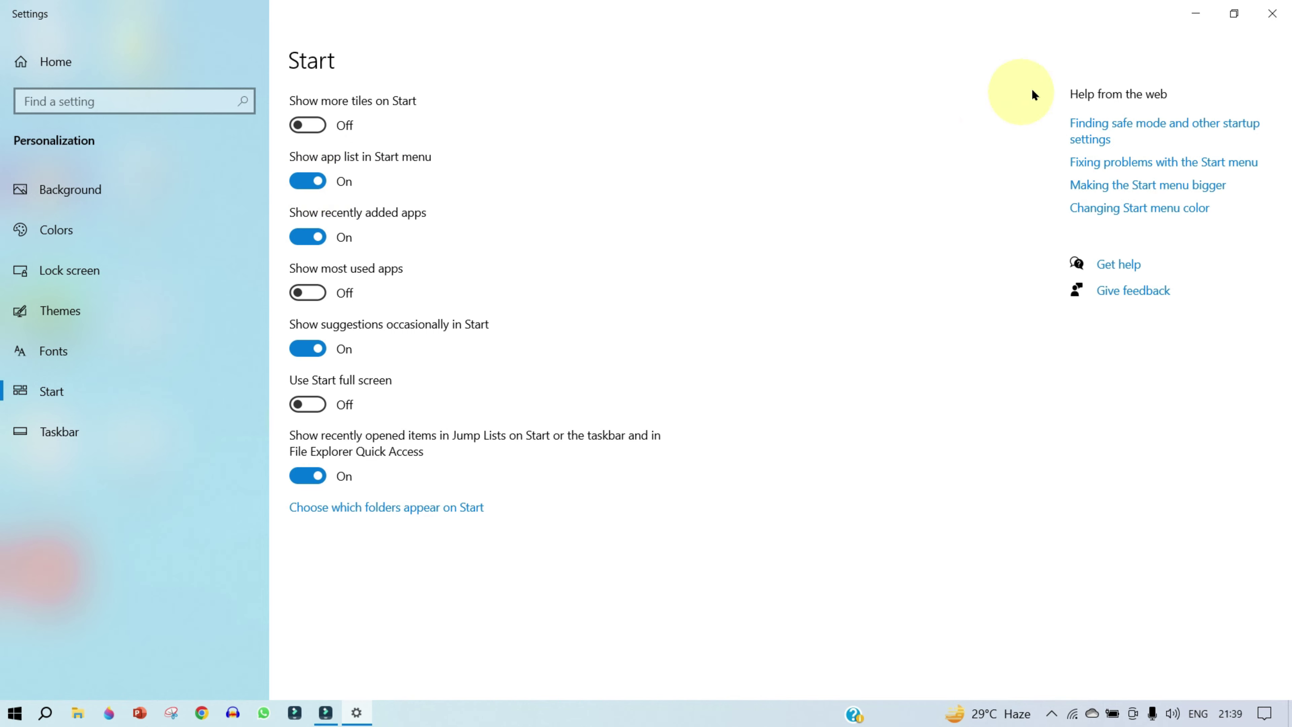
{"action": "left_click", "coordinate": [1272, 14]}
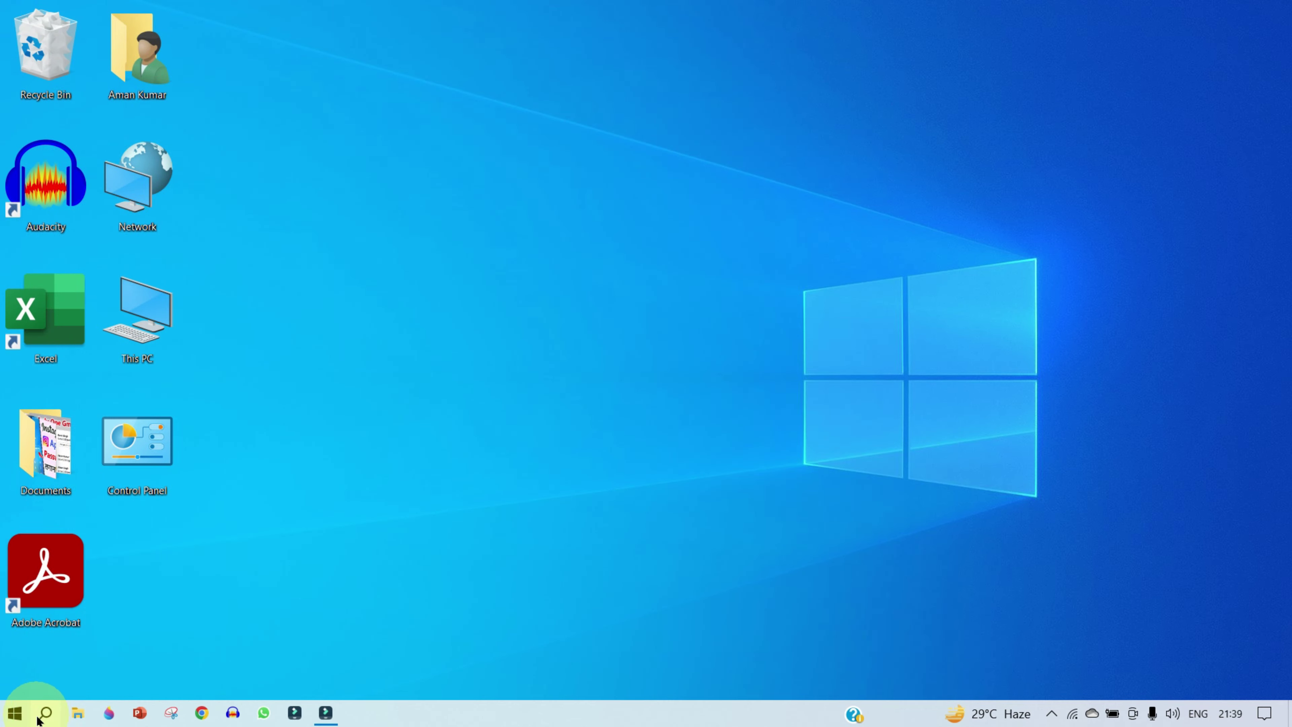
Create a WhatsApp shortcut on the desktop from the Start menu's app list, placing it in the top row
{"action": "left_click", "coordinate": [15, 713]}
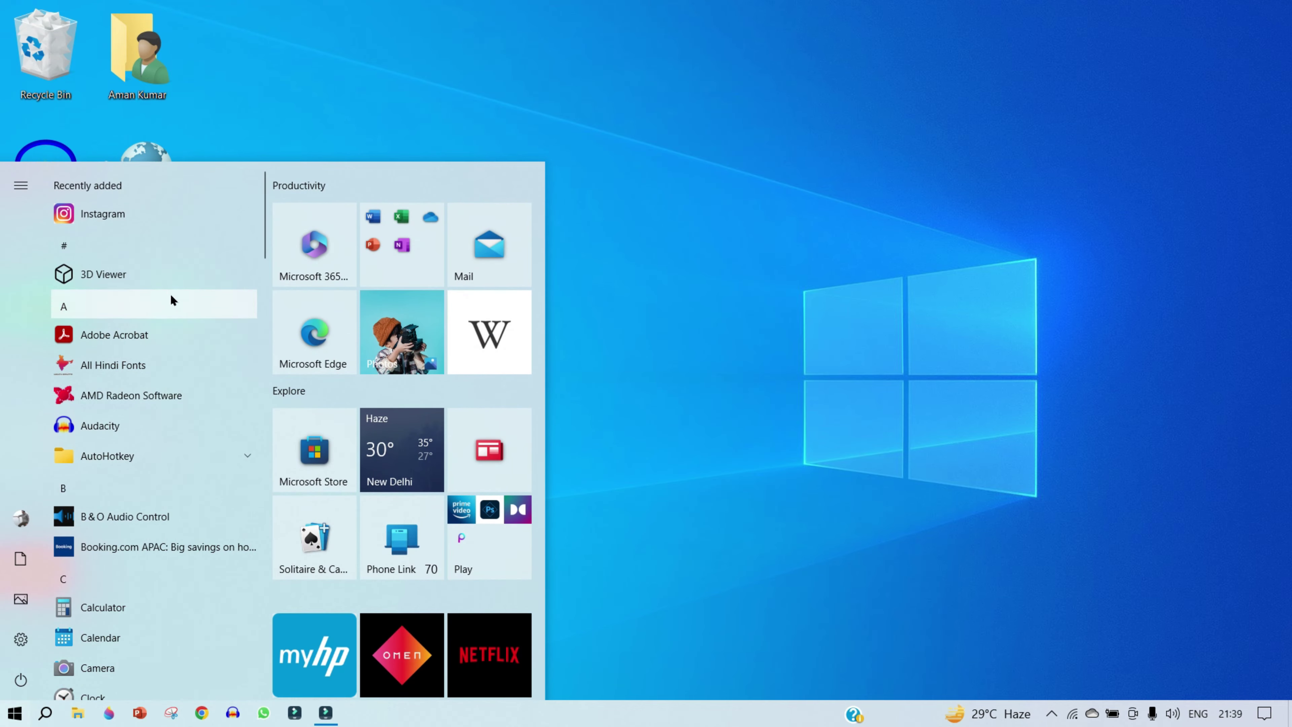
{"action": "scroll", "coordinate": [129, 272], "scroll_direction": "down", "scroll_amount": 10}
{"action": "scroll", "coordinate": [128, 334], "scroll_direction": "down", "scroll_amount": 15}
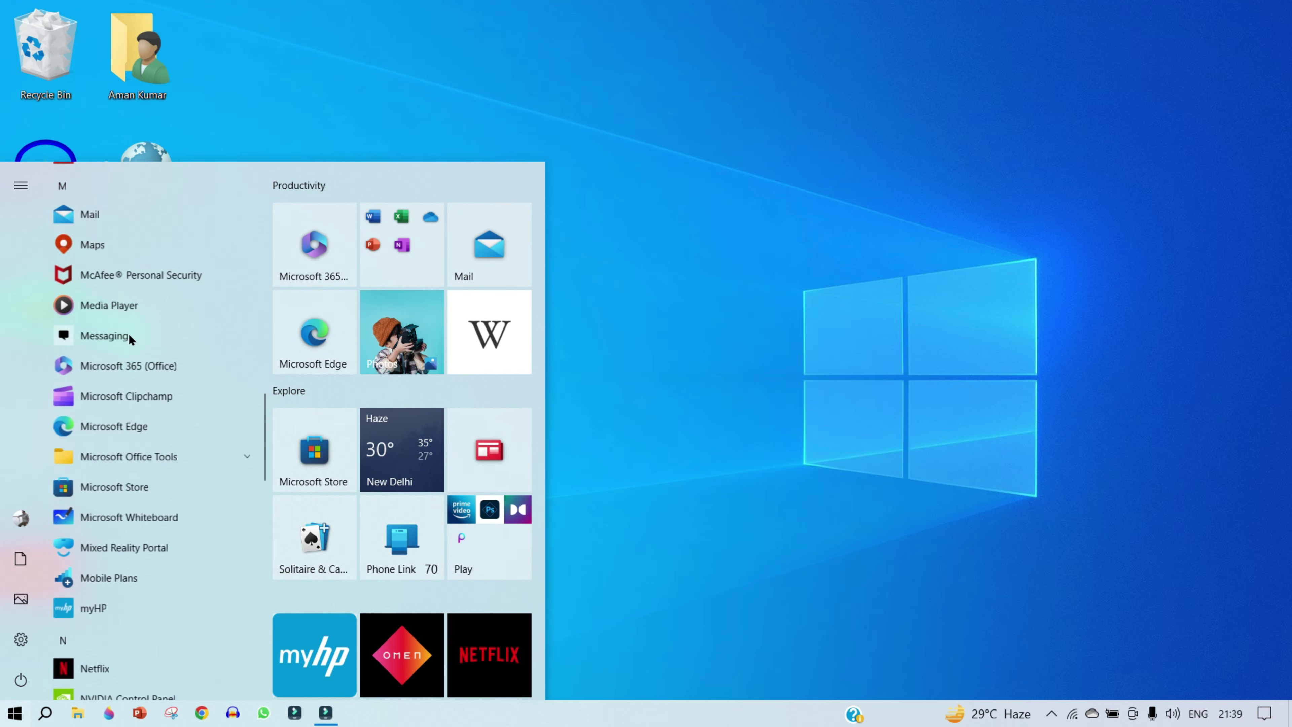
{"action": "scroll", "coordinate": [131, 342], "scroll_direction": "down", "scroll_amount": 5}
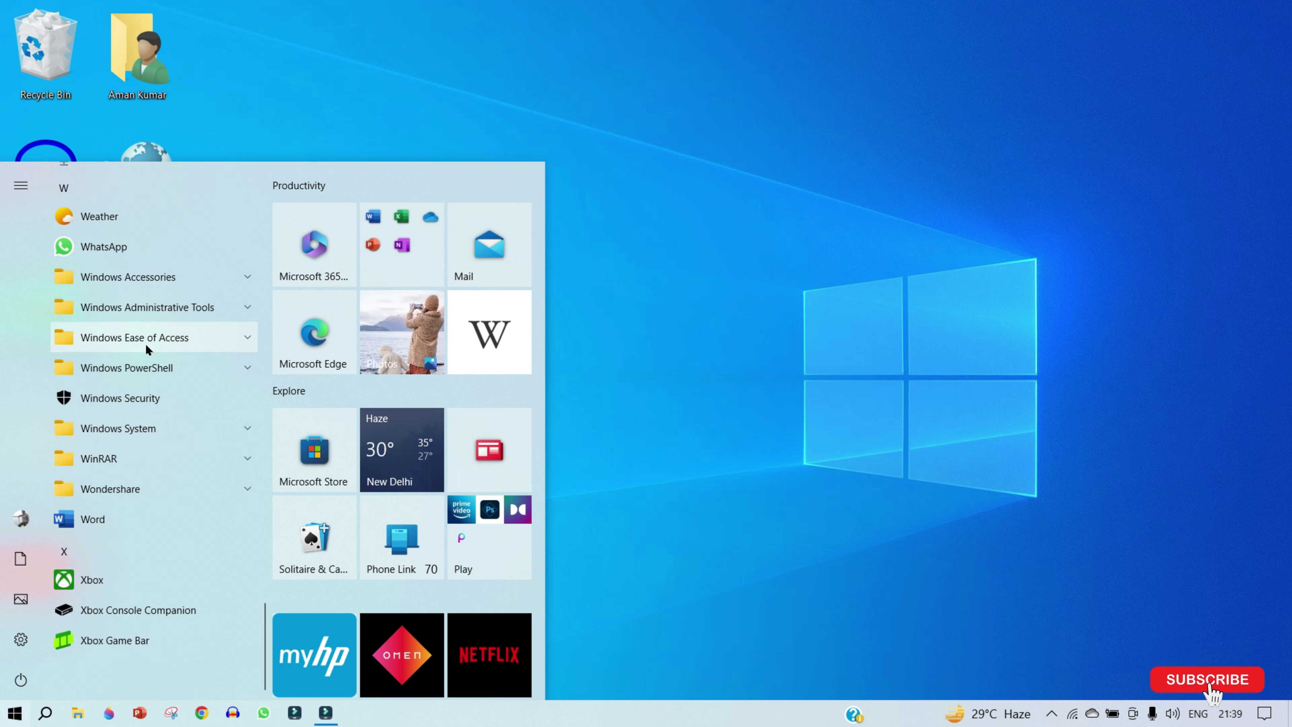
{"action": "scroll", "coordinate": [138, 316], "scroll_direction": "up", "scroll_amount": 3}
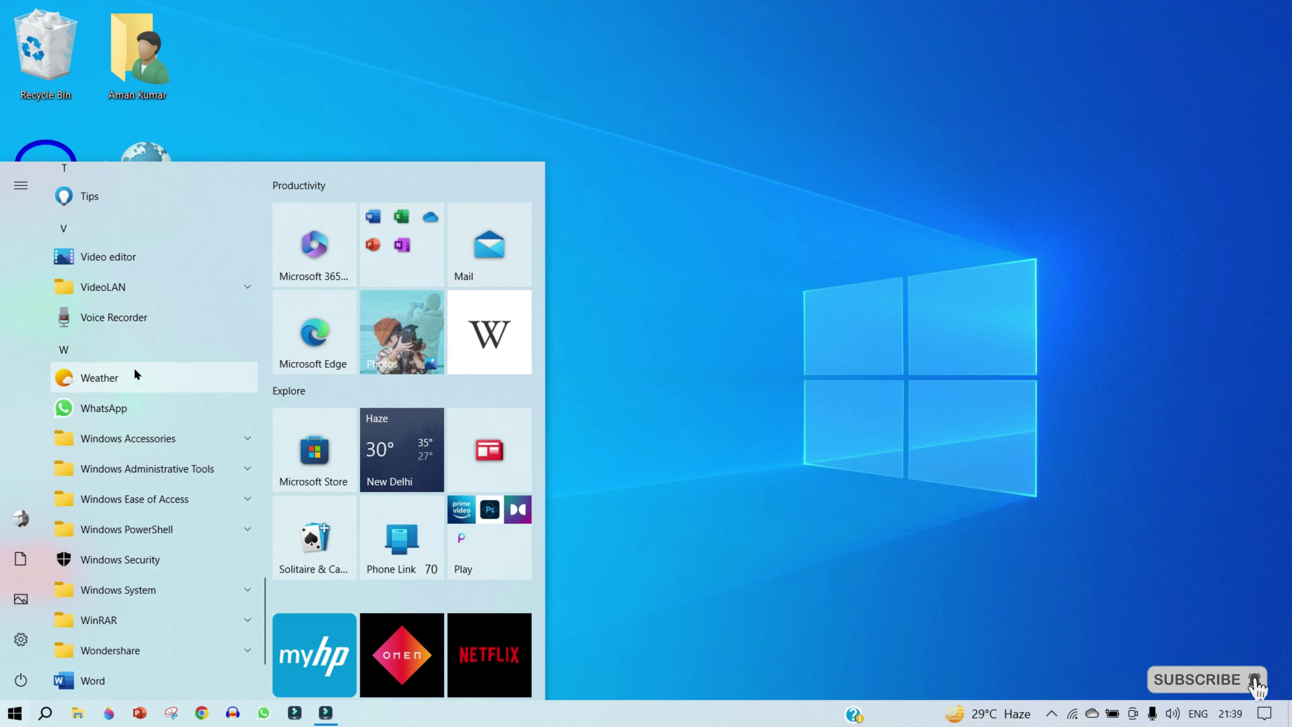
{"action": "scroll", "coordinate": [133, 369], "scroll_direction": "up", "scroll_amount": 3}
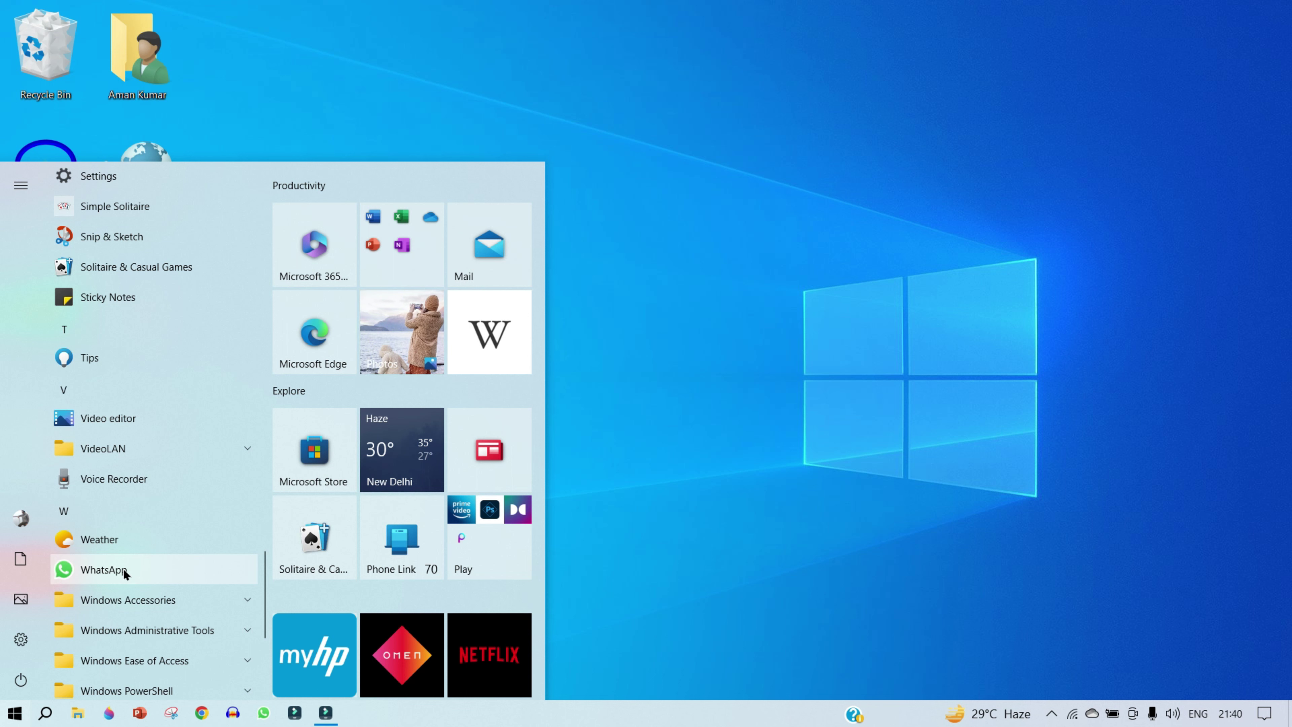
{"action": "left_click_drag", "start_coordinate": [123, 568], "coordinate": [283, 73]}
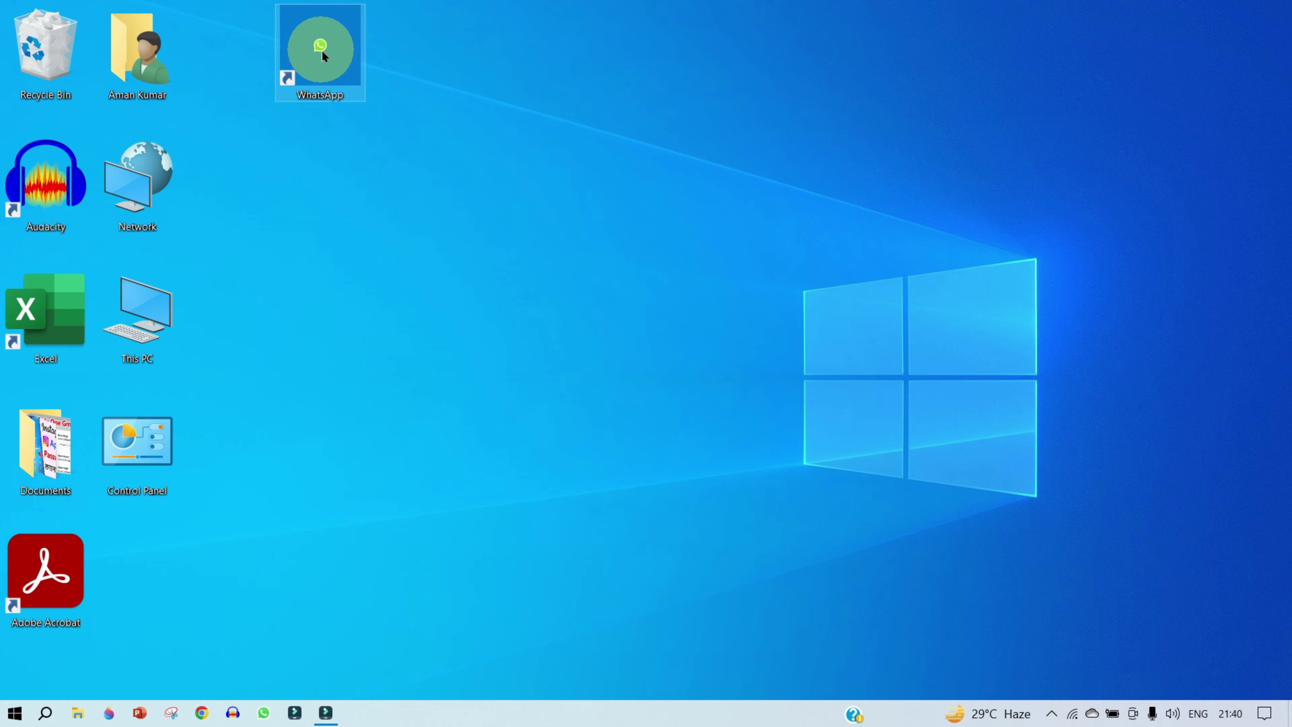
Create a Google Chrome shortcut from the Start menu's app list on the desktop, beyond the WhatsApp shortcut in the same row
{"action": "left_click", "coordinate": [16, 714]}
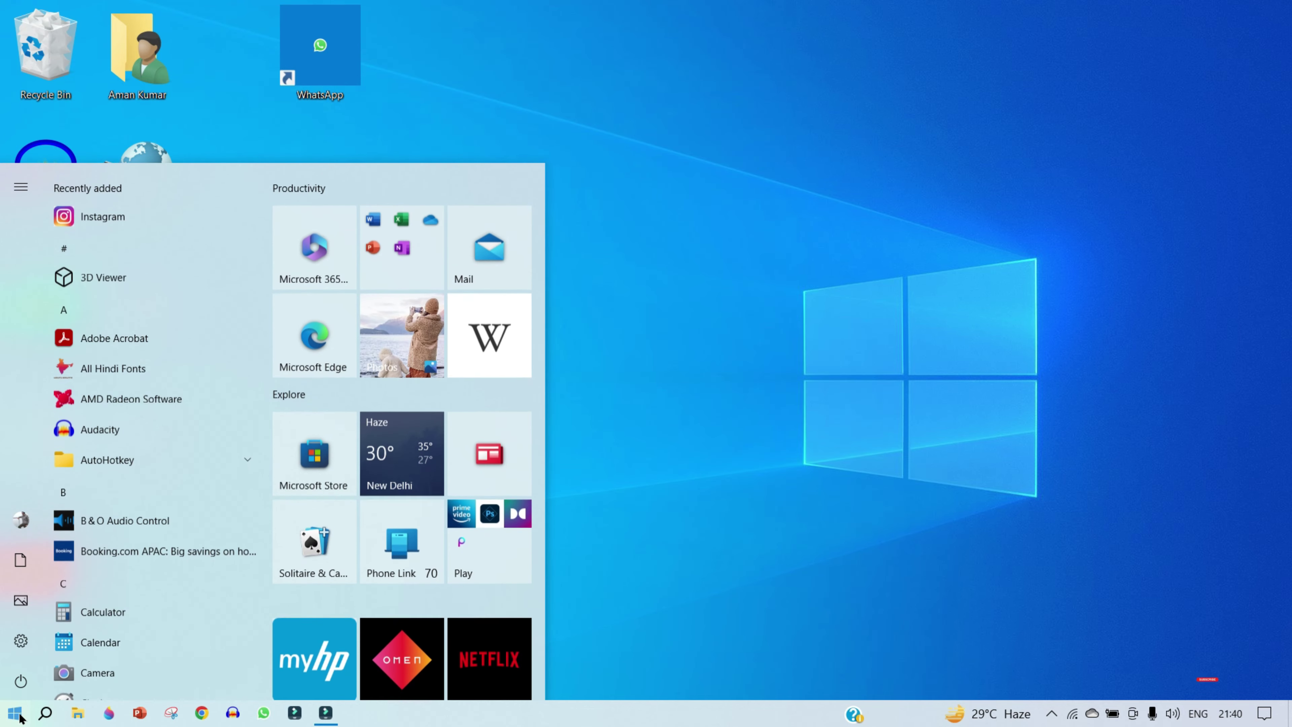
{"action": "scroll", "coordinate": [194, 504], "scroll_direction": "down", "scroll_amount": 10}
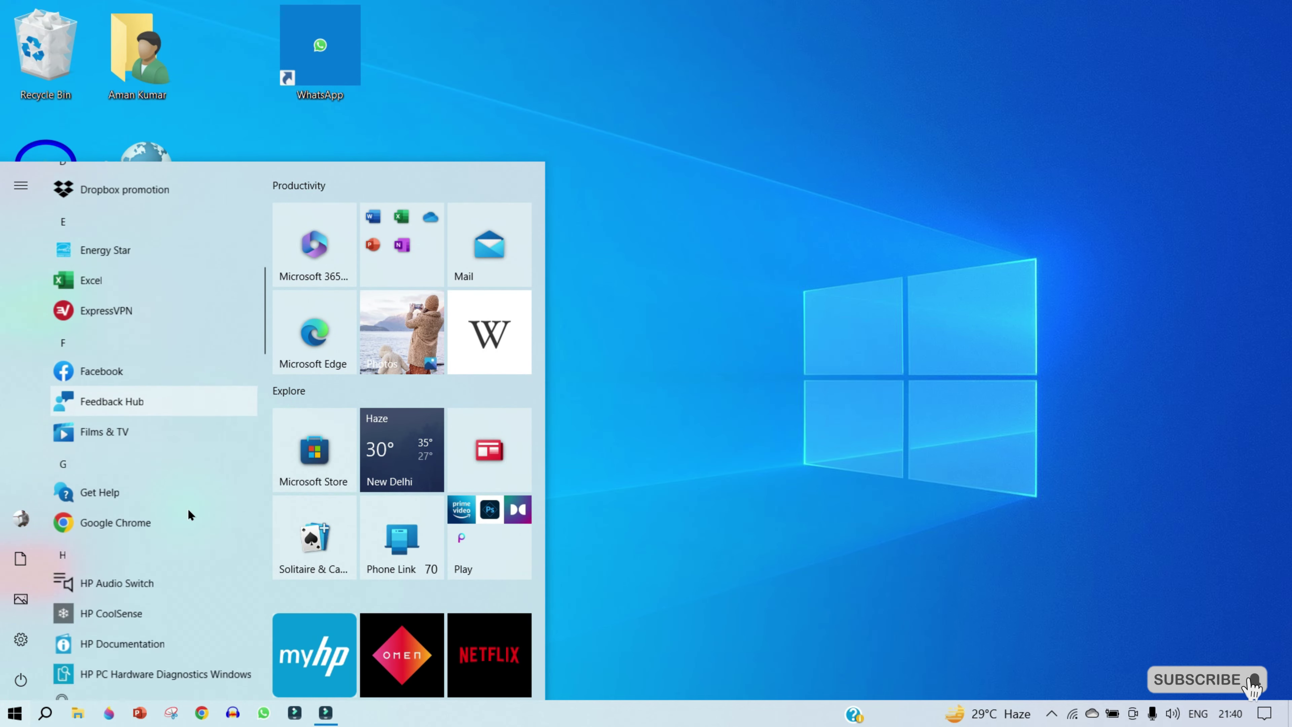
{"action": "scroll", "coordinate": [188, 508], "scroll_direction": "down", "scroll_amount": 5}
{"action": "left_click_drag", "start_coordinate": [165, 233], "coordinate": [471, 62]}
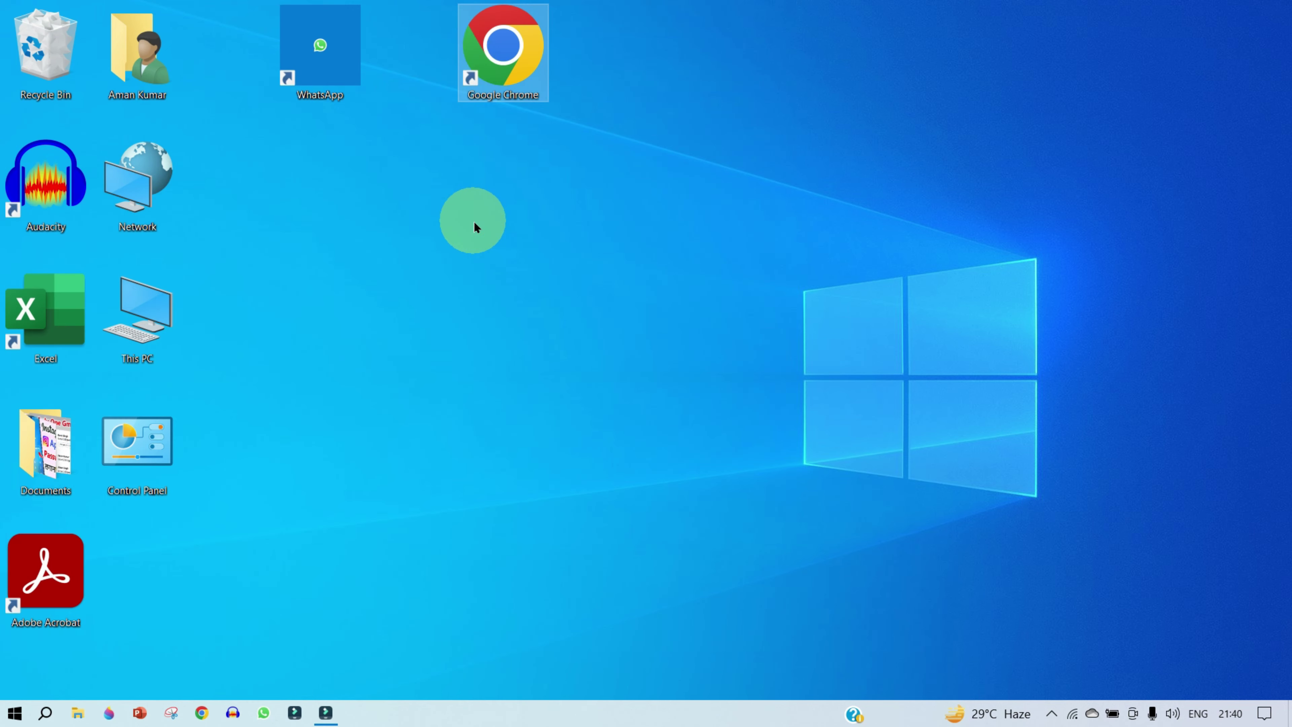
{"action": "left_click", "coordinate": [473, 222]}
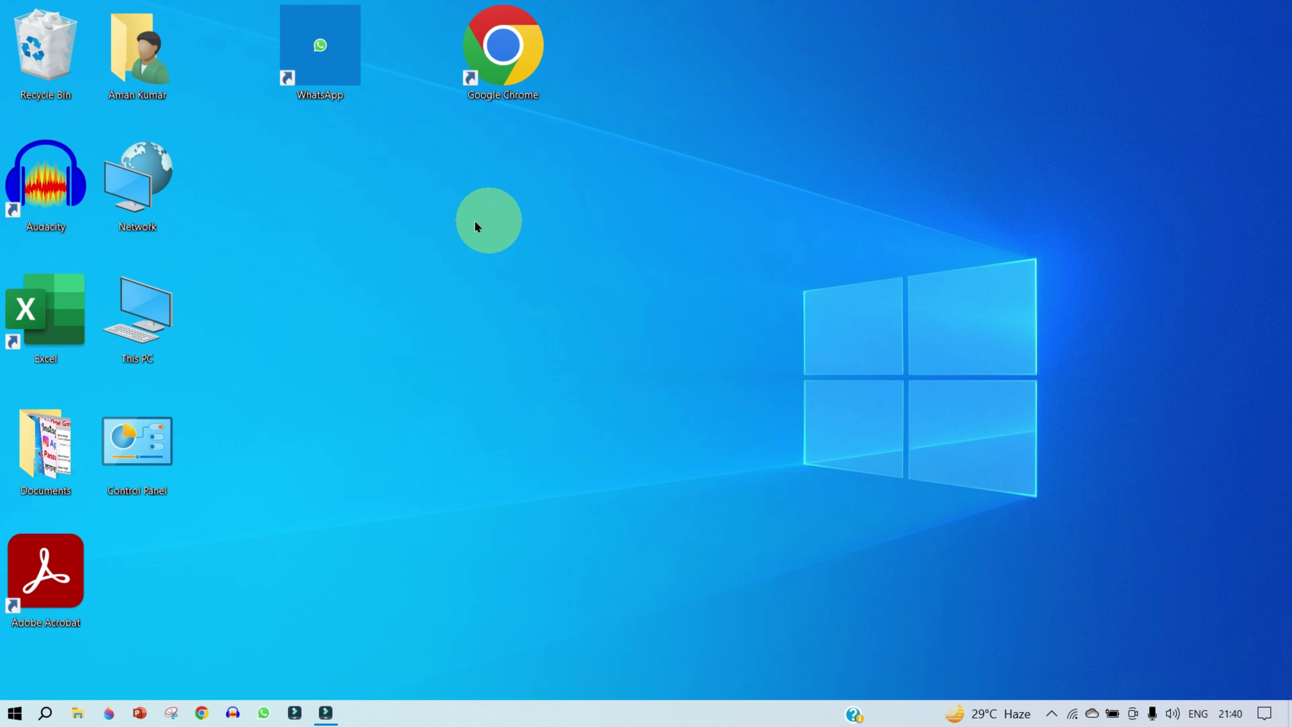